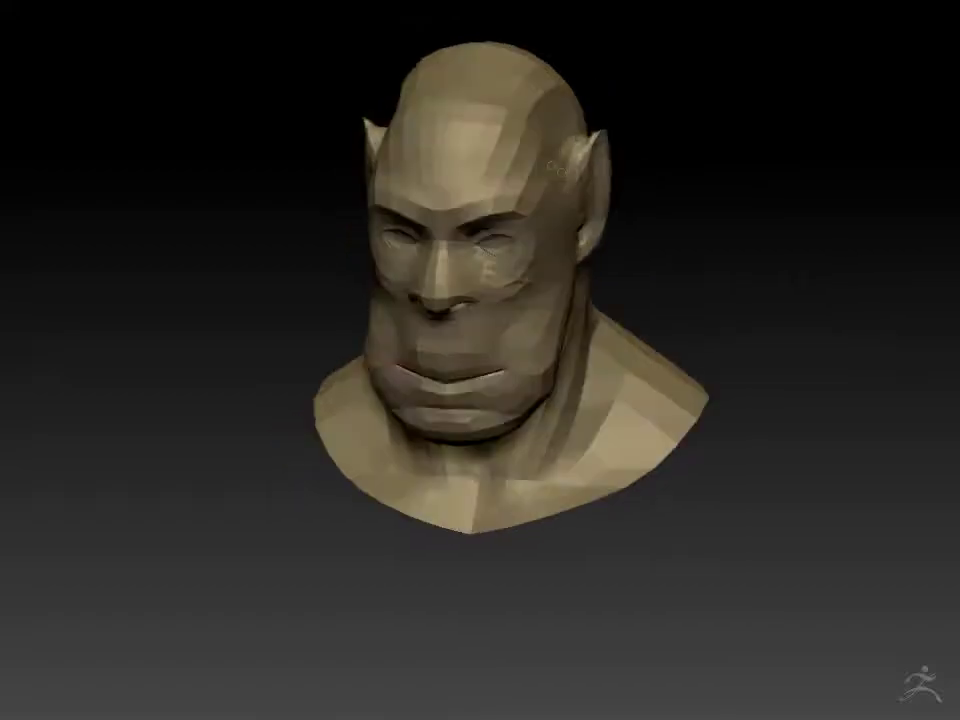
pyautogui.moveTo(380, 104); pyautogui.dragTo(750, 343)
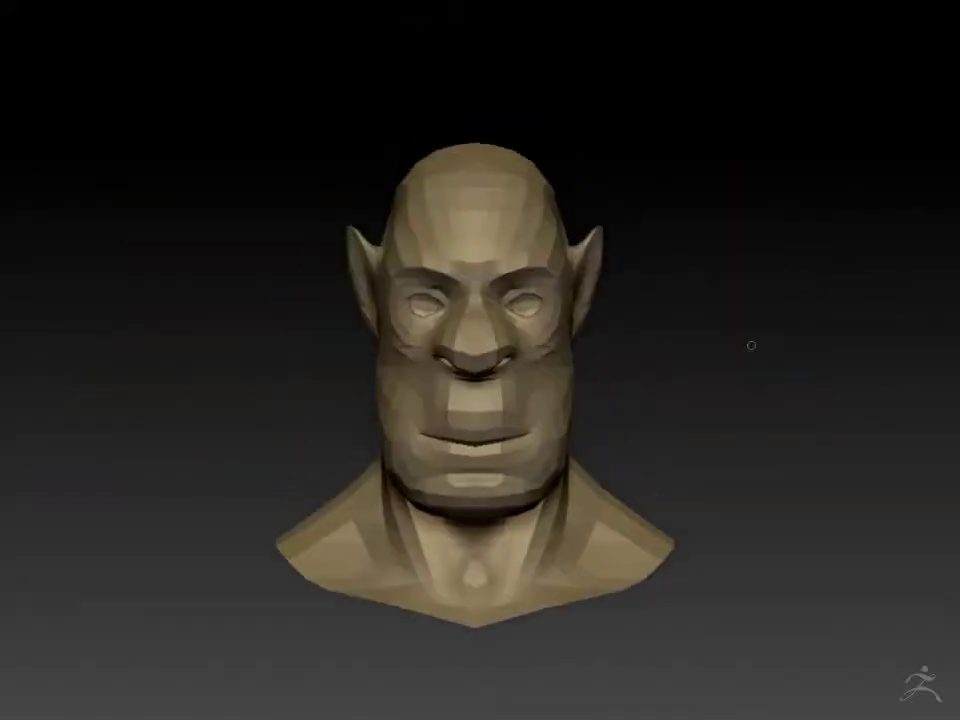